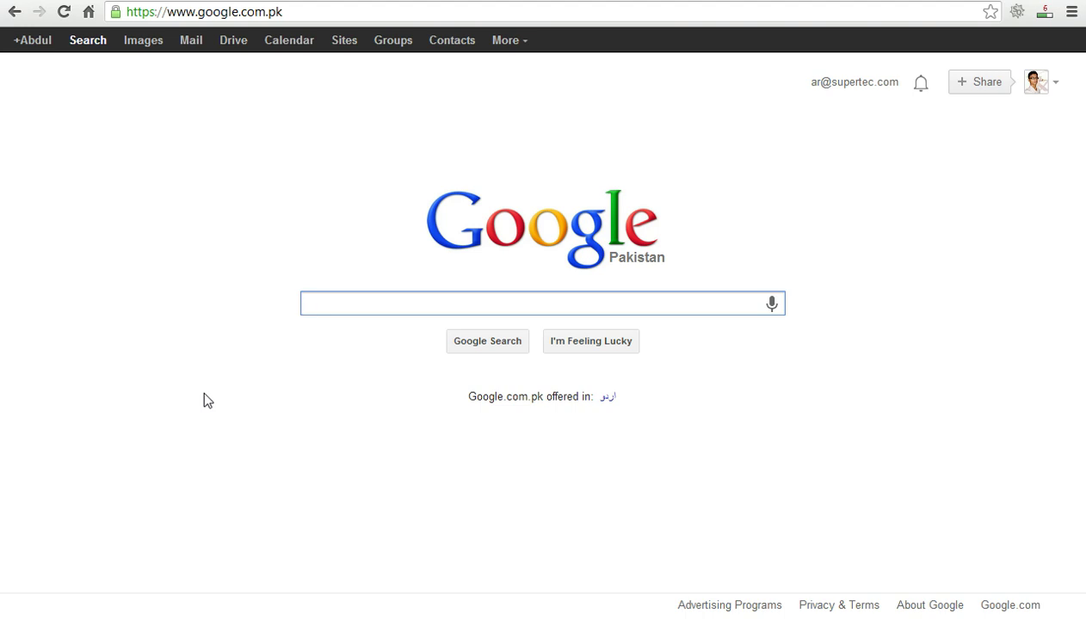
# In a new tab, search Bing for 'webmaster' and open the Bing - Webmaster Tools result.
pyautogui.hotkey('ctrl', 't')
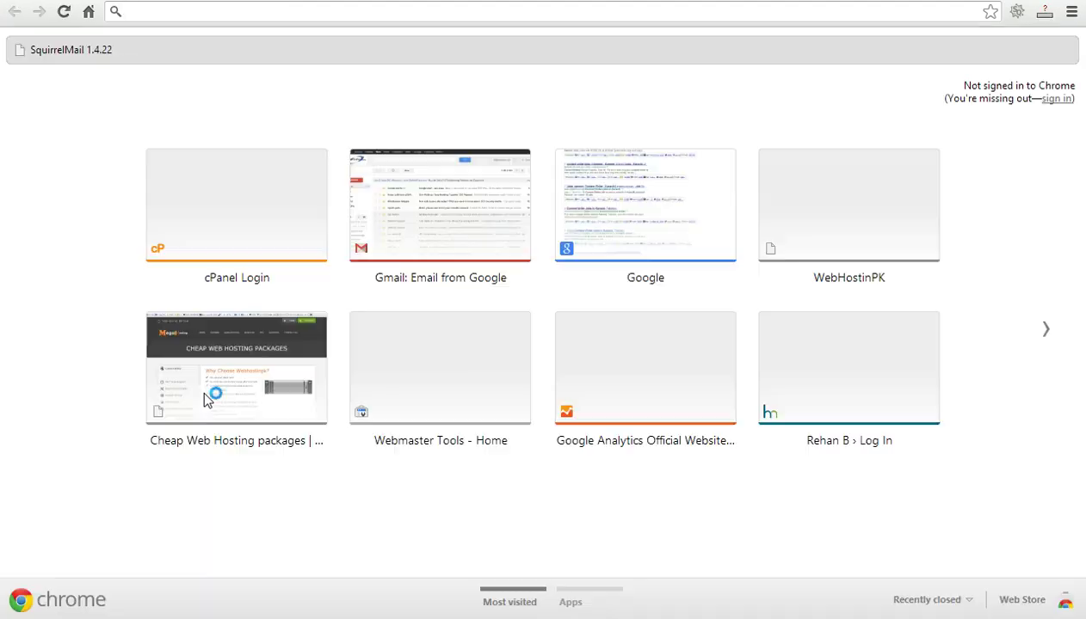
pyautogui.write('bibing')
pyautogui.press('BackSpace')
pyautogui.press('BackSpace')
pyautogui.press('BackSpace')
pyautogui.press('BackSpace')
pyautogui.press('BackSpace')
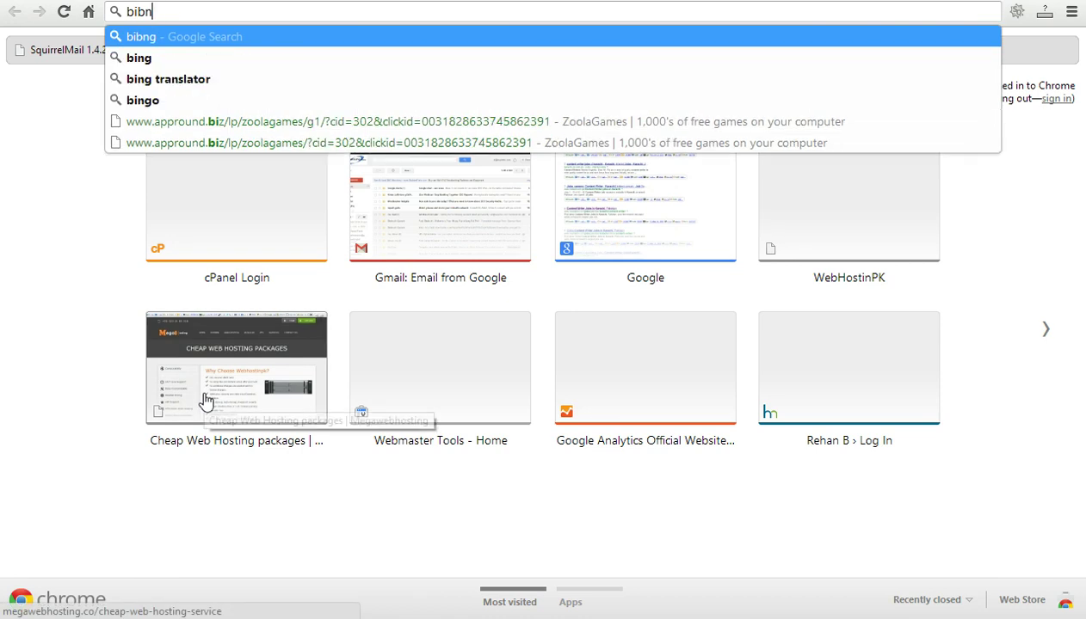
pyautogui.write('ing.com')
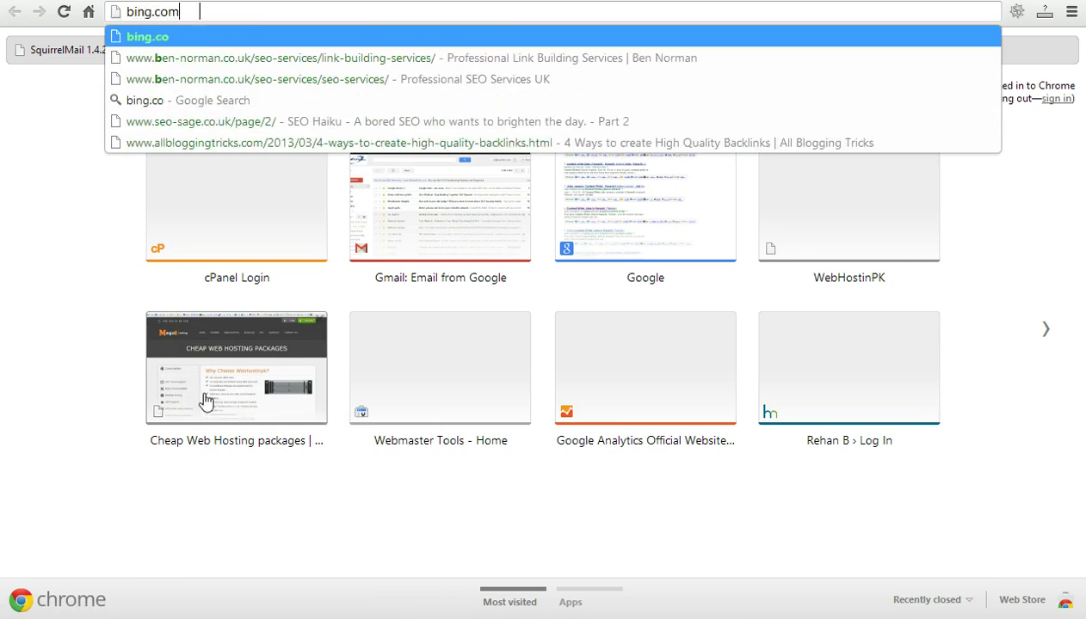
pyautogui.press('Tab')
pyautogui.write('webmaster')
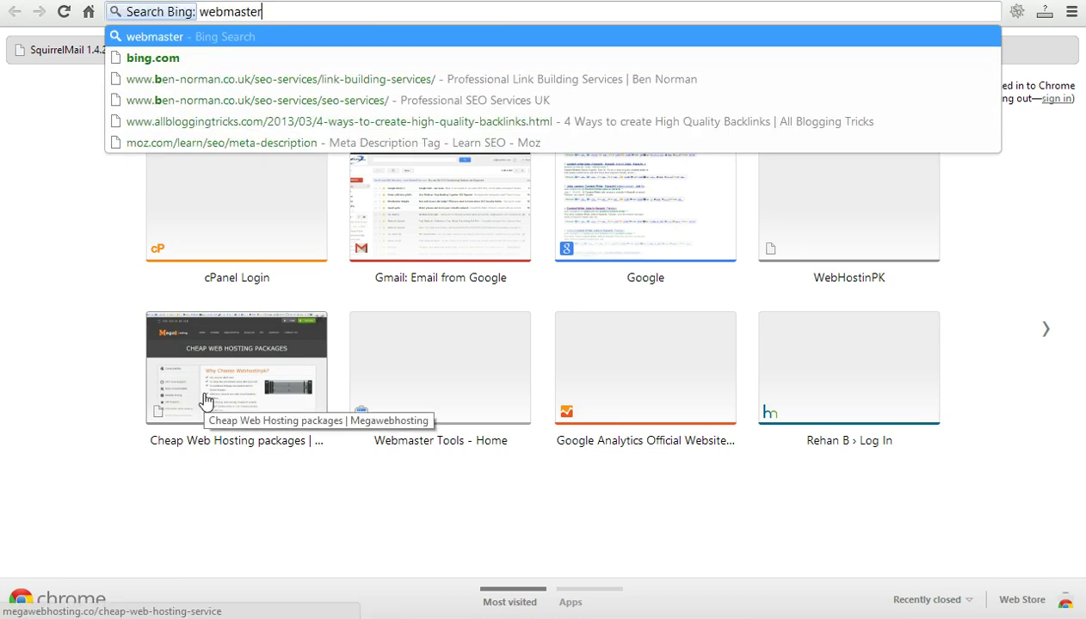
pyautogui.press('Return')
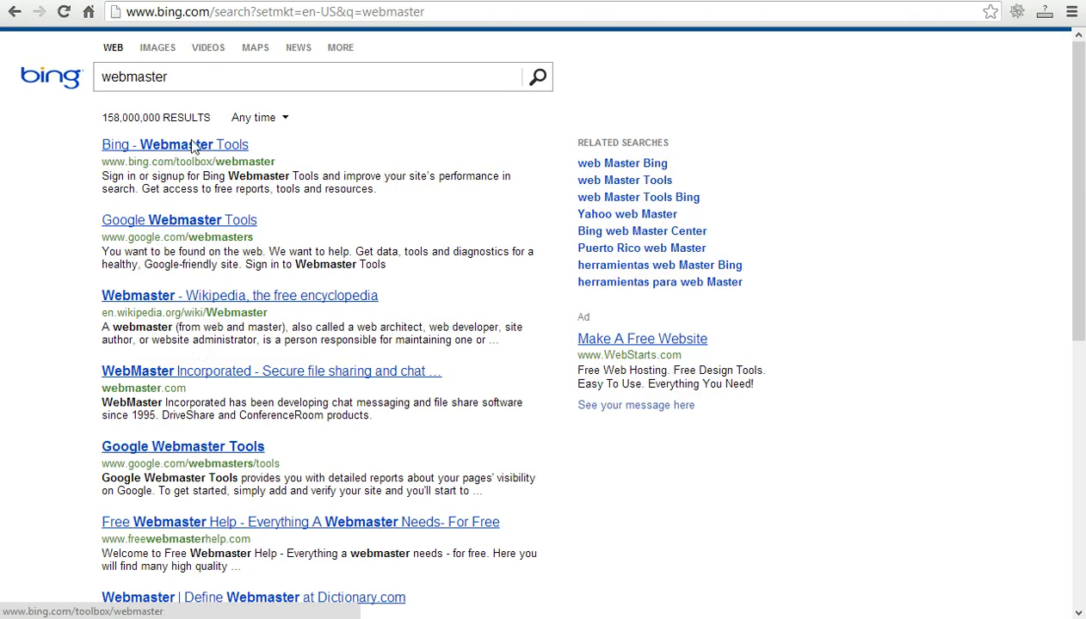
pyautogui.click(193, 151)
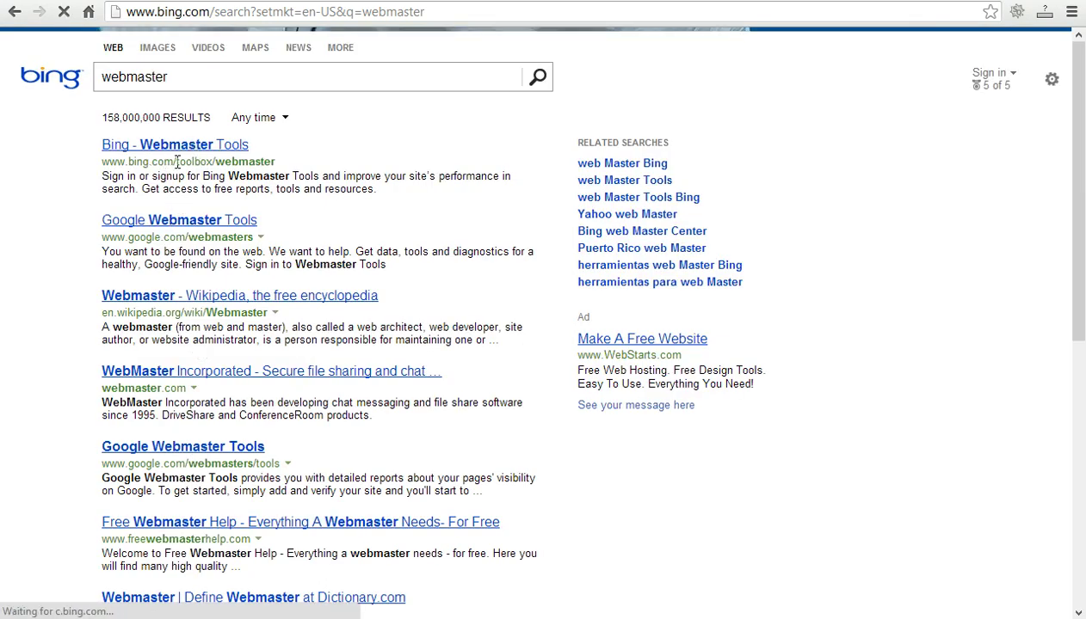
pyautogui.doubleClick(206, 161)
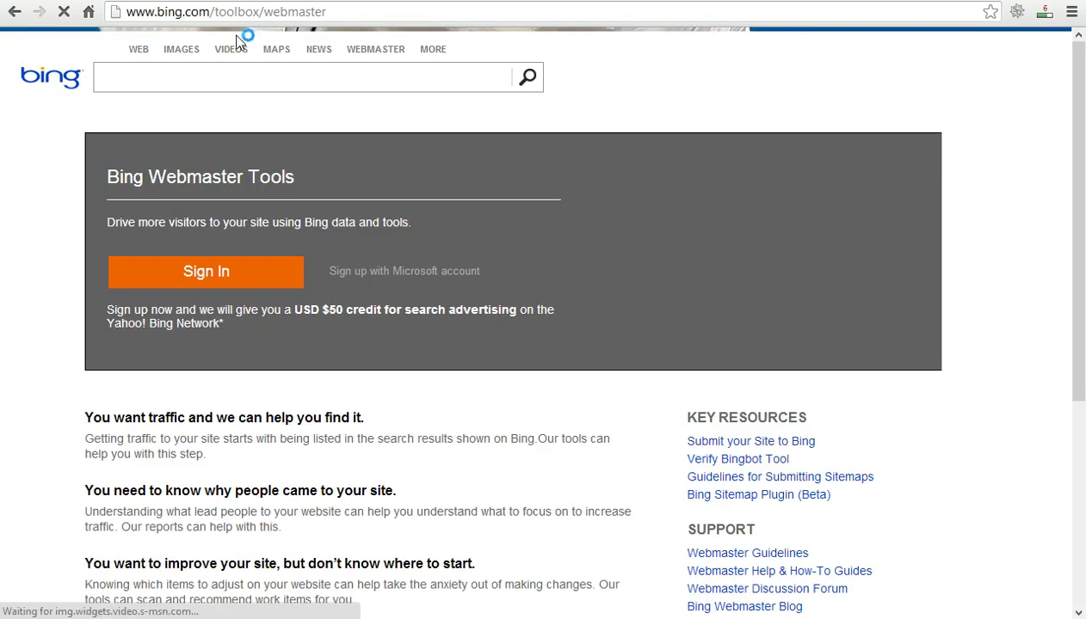
# Sign in with the Microsoft account e-mail and password to reach the empty My Sites page.
pyautogui.click(239, 276)
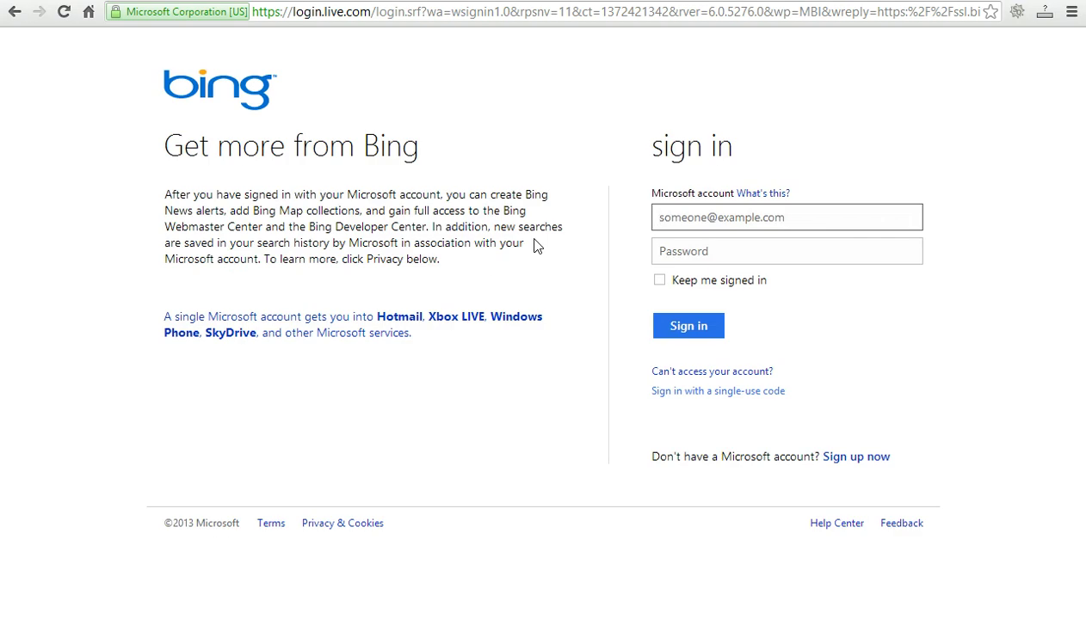
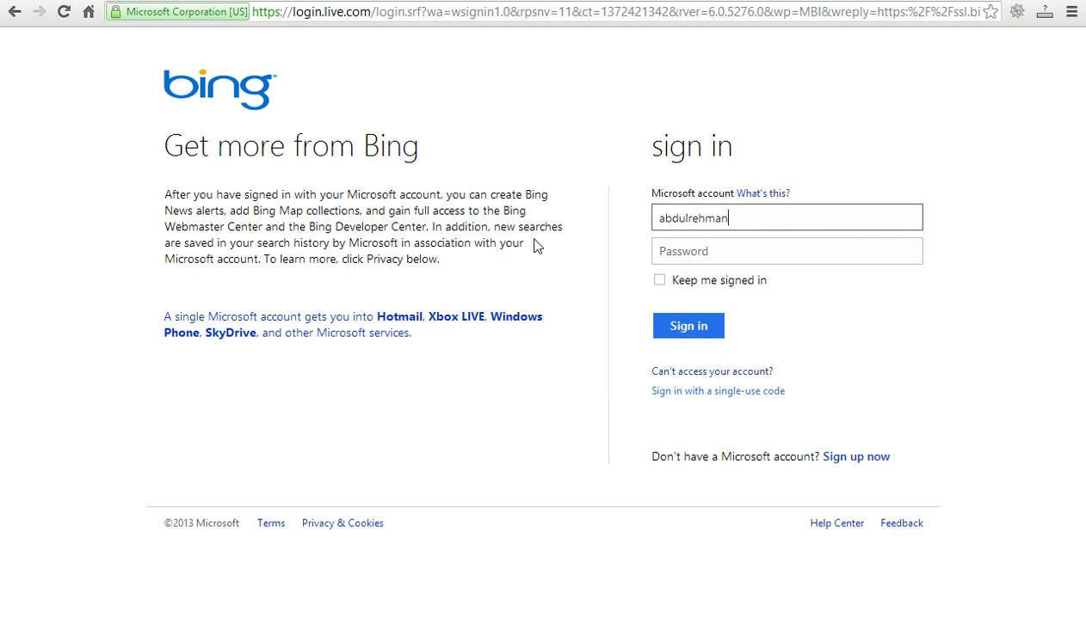
pyautogui.hotkey('ctrl', 'a')
pyautogui.press('Tab')
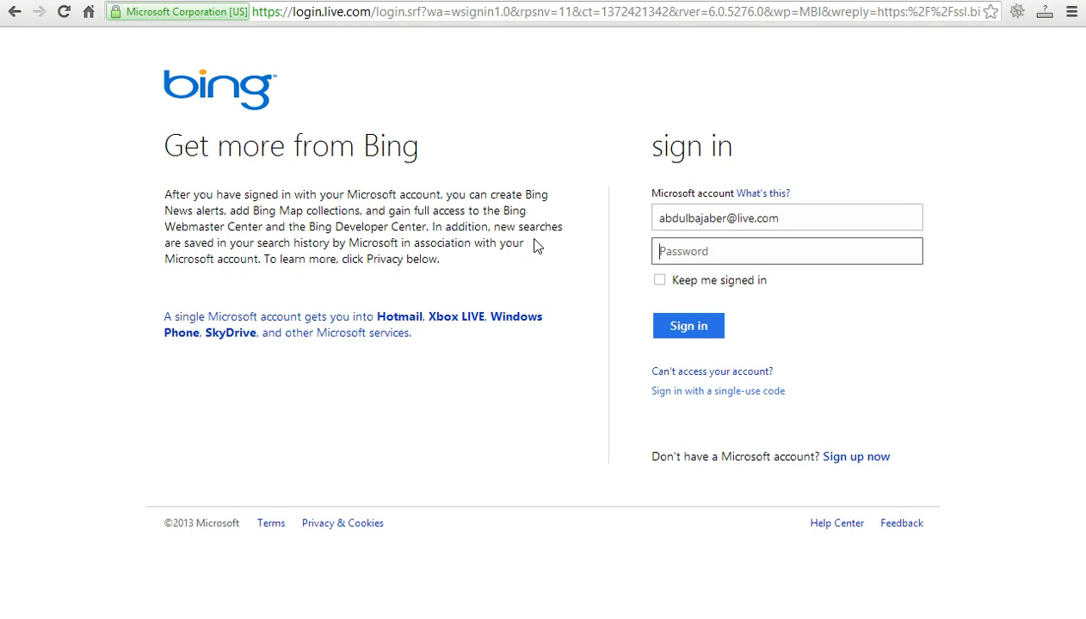
pyautogui.write('**********')
pyautogui.press('Return')
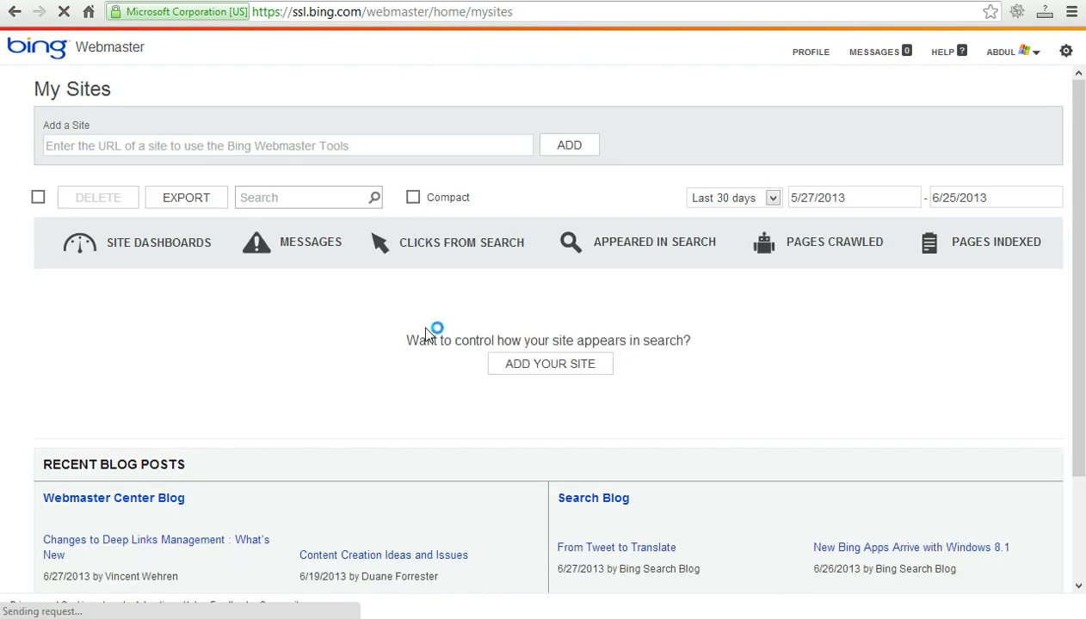
# Open the Add a Site form in Bing Webmaster Tools.
pyautogui.click(151, 142)
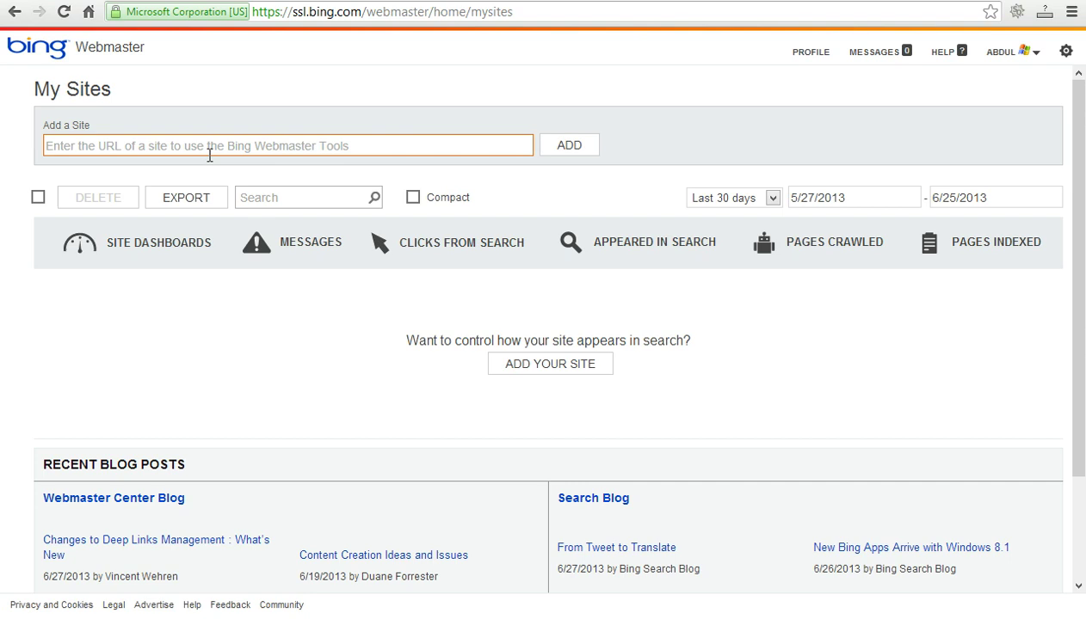
pyautogui.click(405, 258)
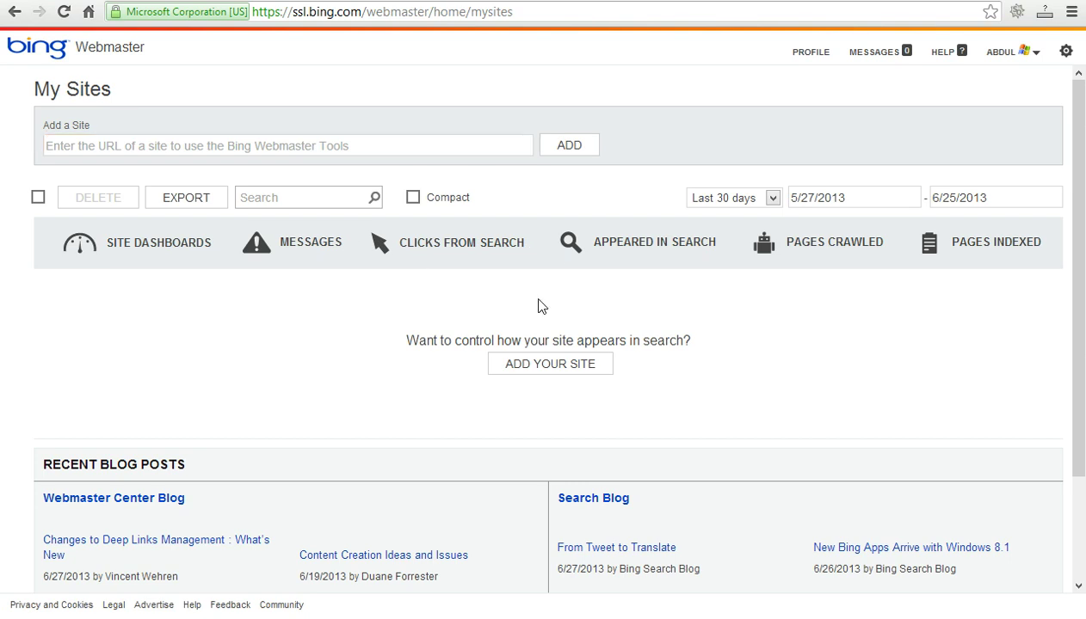
pyautogui.click(544, 371)
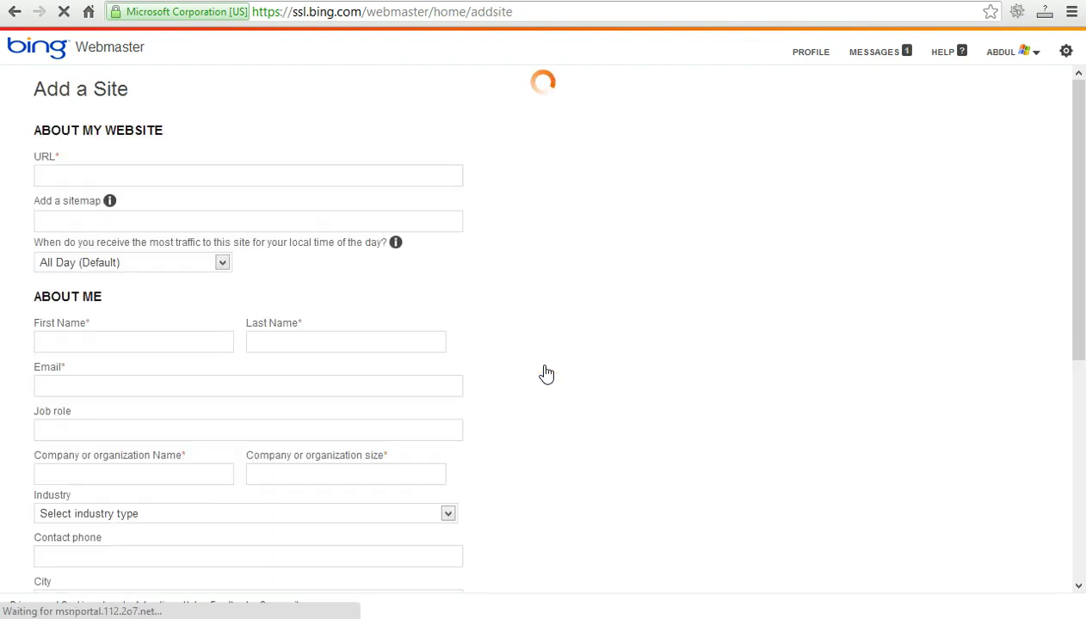
pyautogui.click(314, 172)
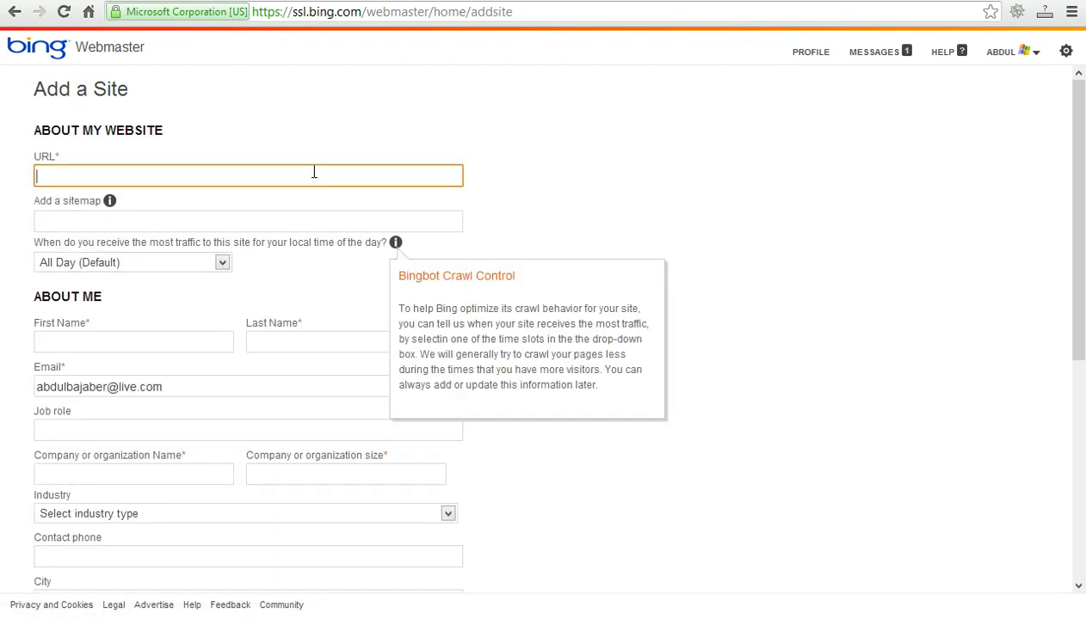
pyautogui.write('http://www.rehanb.com')
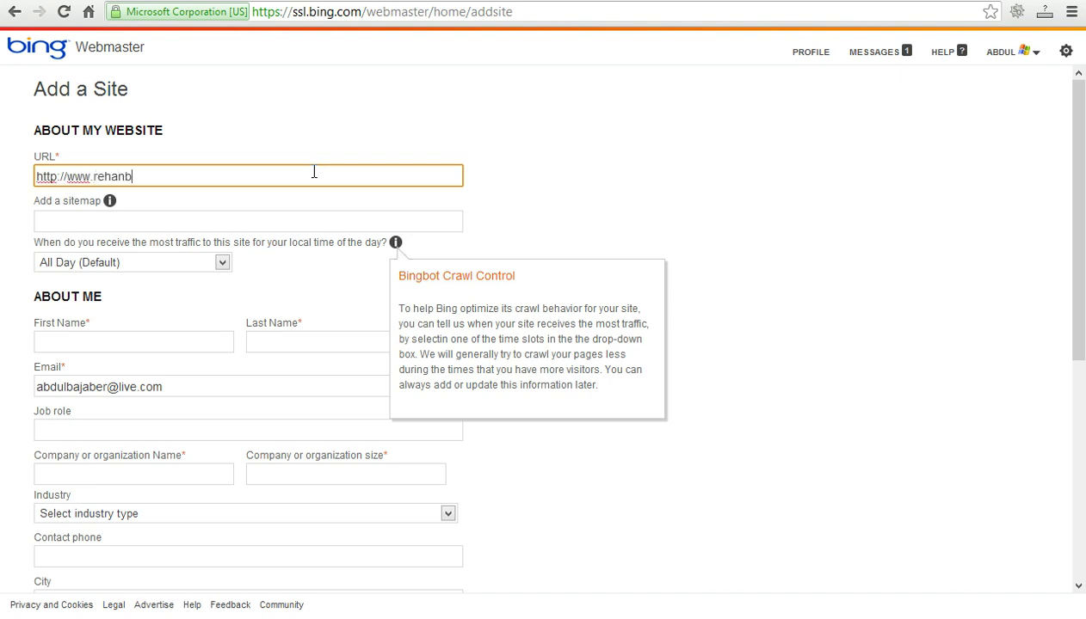
pyautogui.press('Tab')
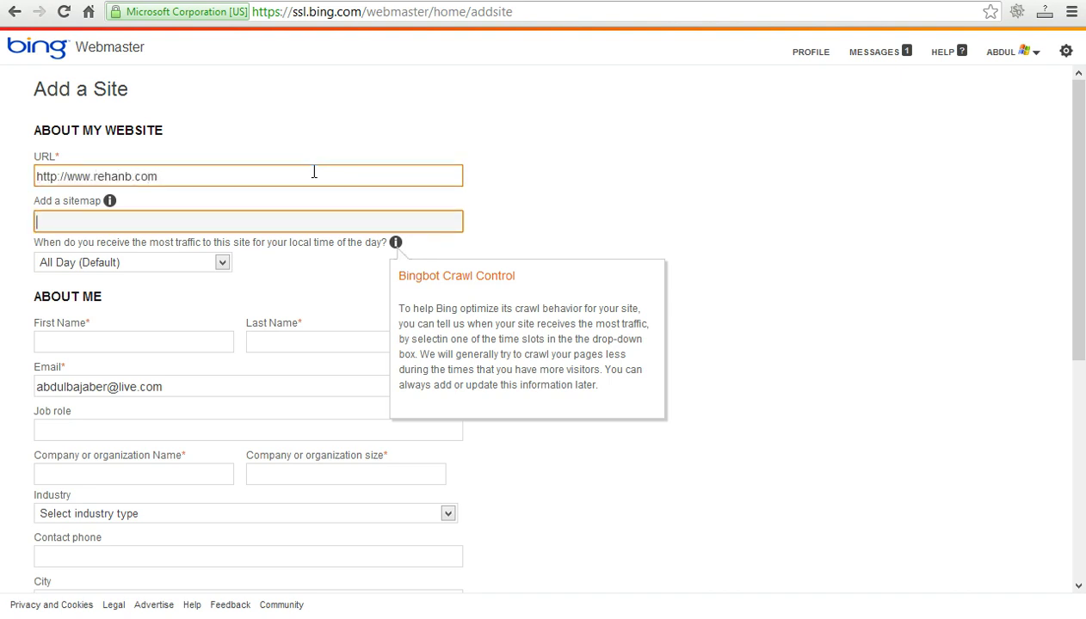
pyautogui.write('h')
pyautogui.press('BackSpace')
pyautogui.write('http://www.')
pyautogui.write('comm')
pyautogui.press('BackSpace')
pyautogui.press('BackSpace')
pyautogui.press('BackSpace')
pyautogui.press('BackSpace')
pyautogui.write('reha')
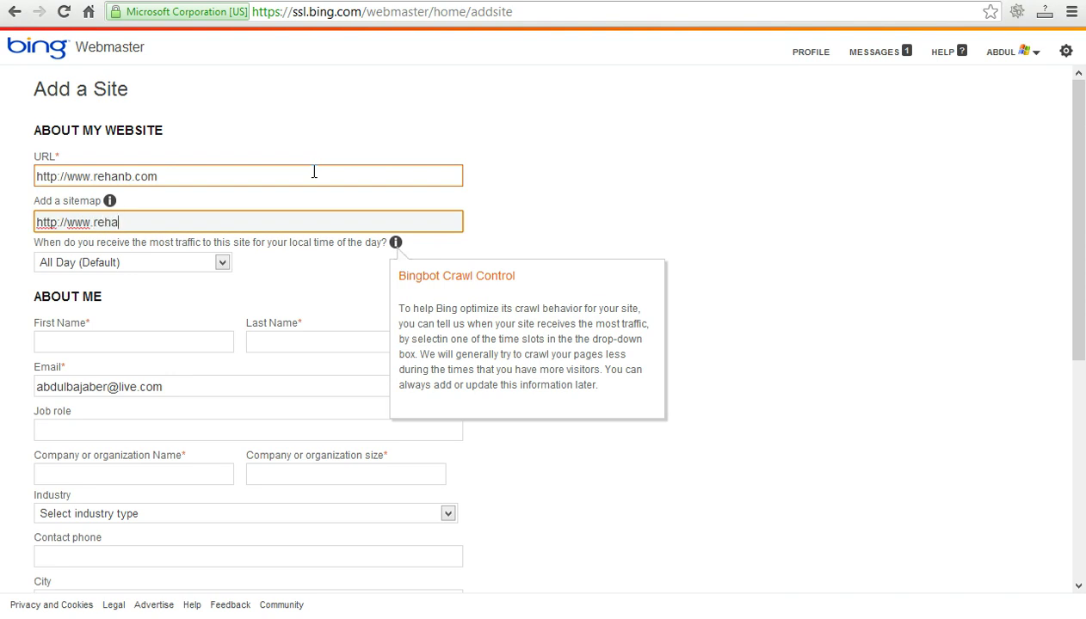
pyautogui.write('nb.com/sitemap')
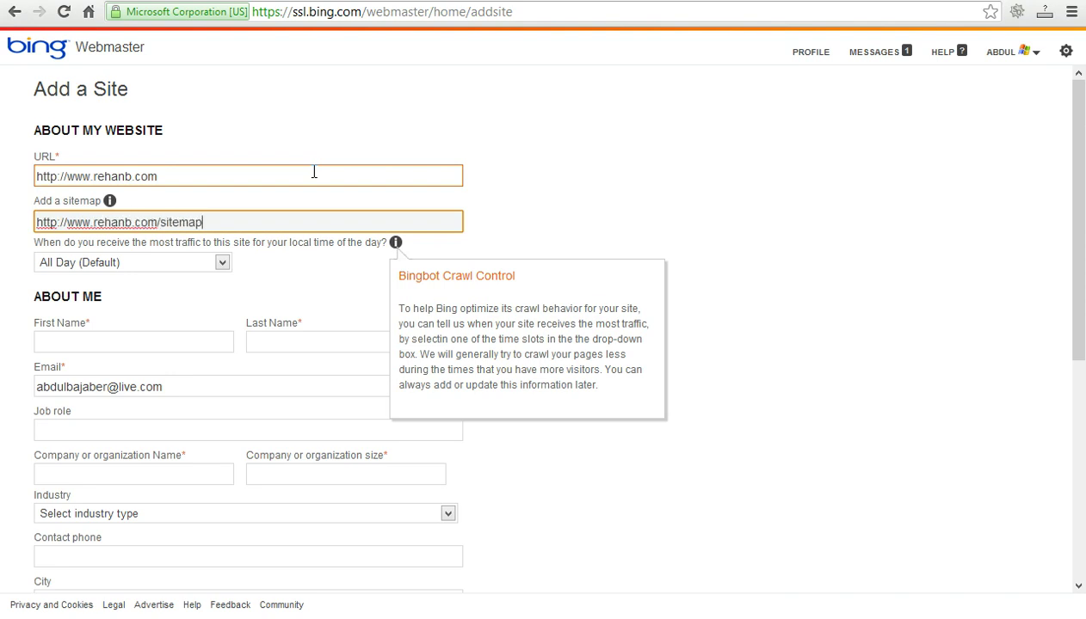
pyautogui.write('.xml')
pyautogui.click(219, 340)
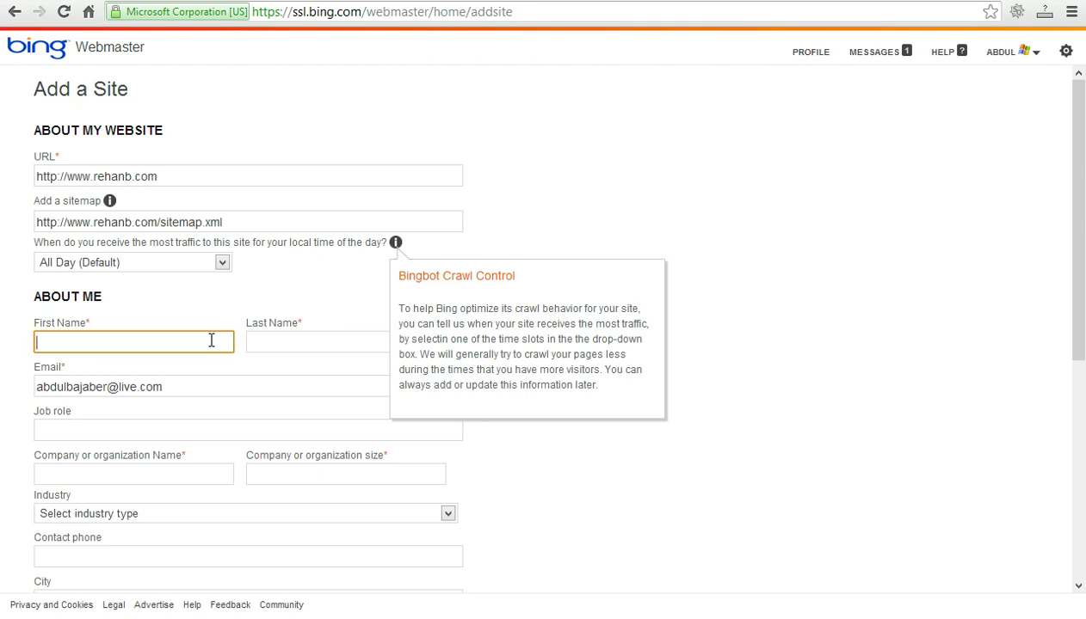
# Fill in the user's first and last name, job role SEO, company Supertec, company size 50.
pyautogui.press('Tab')
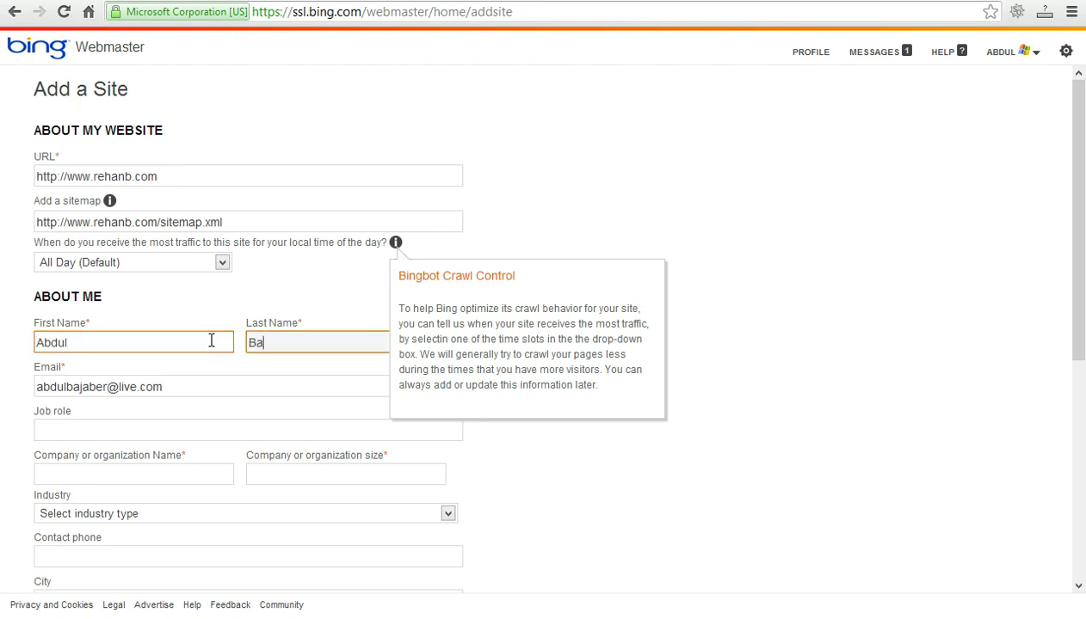
pyautogui.press('Tab')
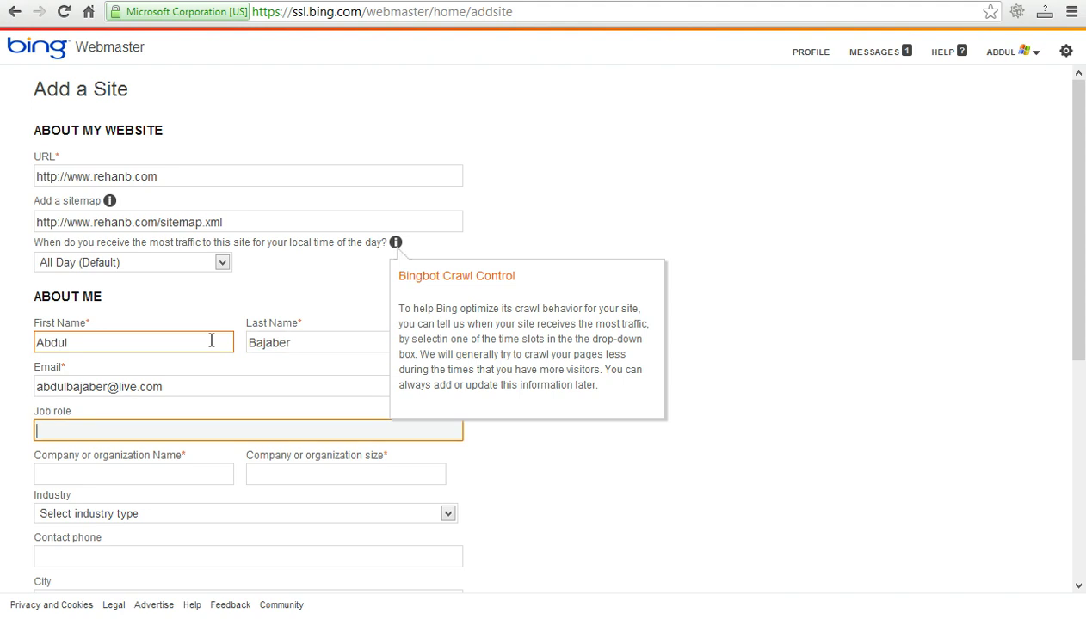
pyautogui.write('SEO')
pyautogui.press('Tab')
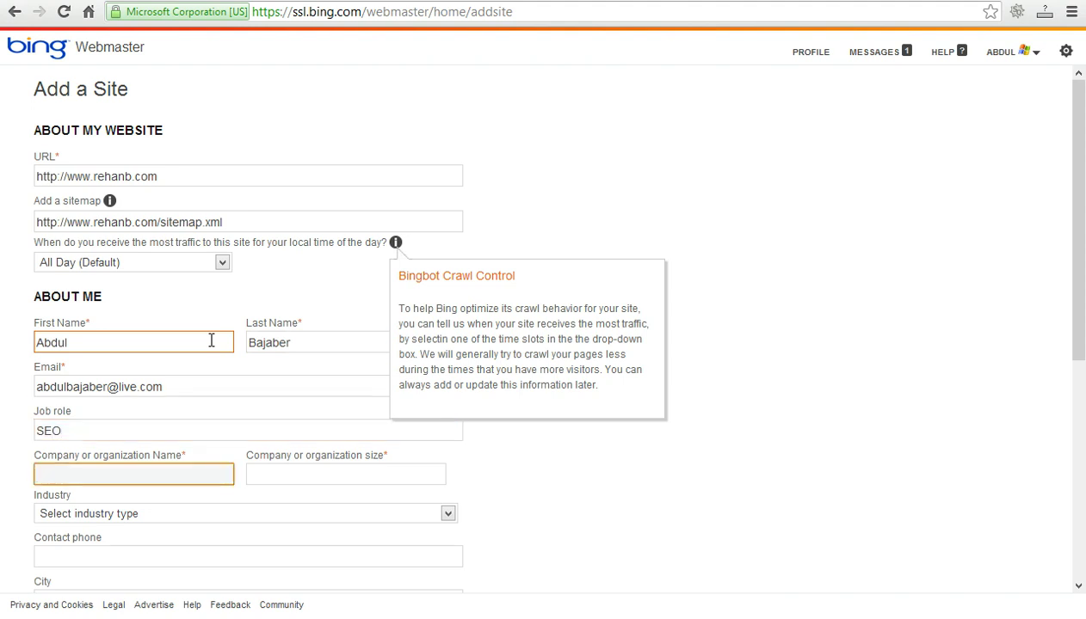
pyautogui.write('Supertec')
pyautogui.press('Tab')
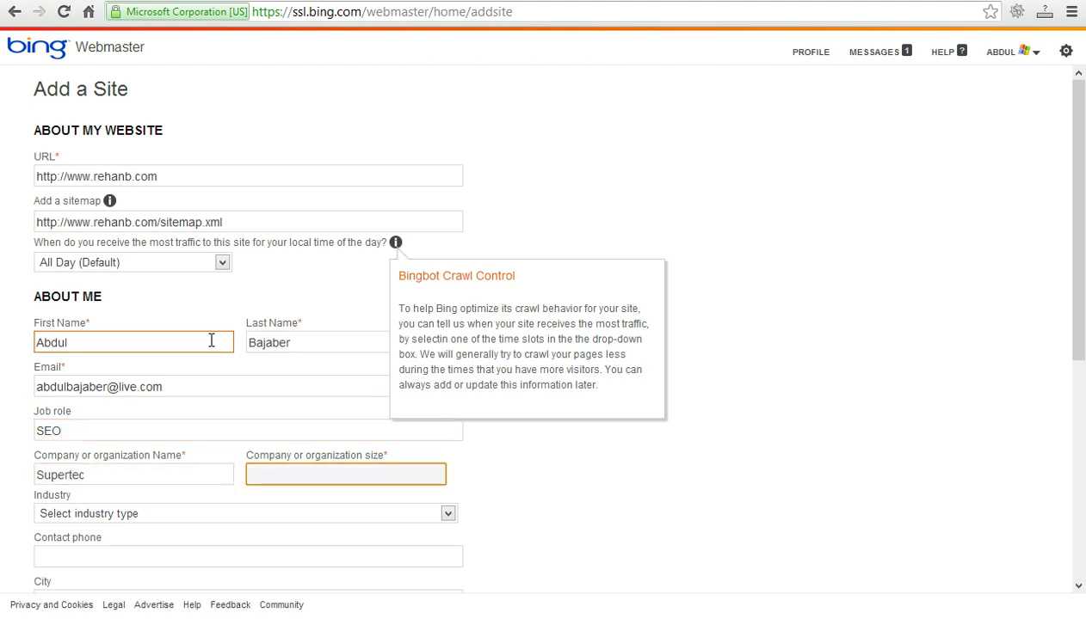
pyautogui.write('50')
pyautogui.press('Tab')
# Choose Services as industry and Pakistan as country, then save the site details.
pyautogui.scroll(-2, 254, 338)
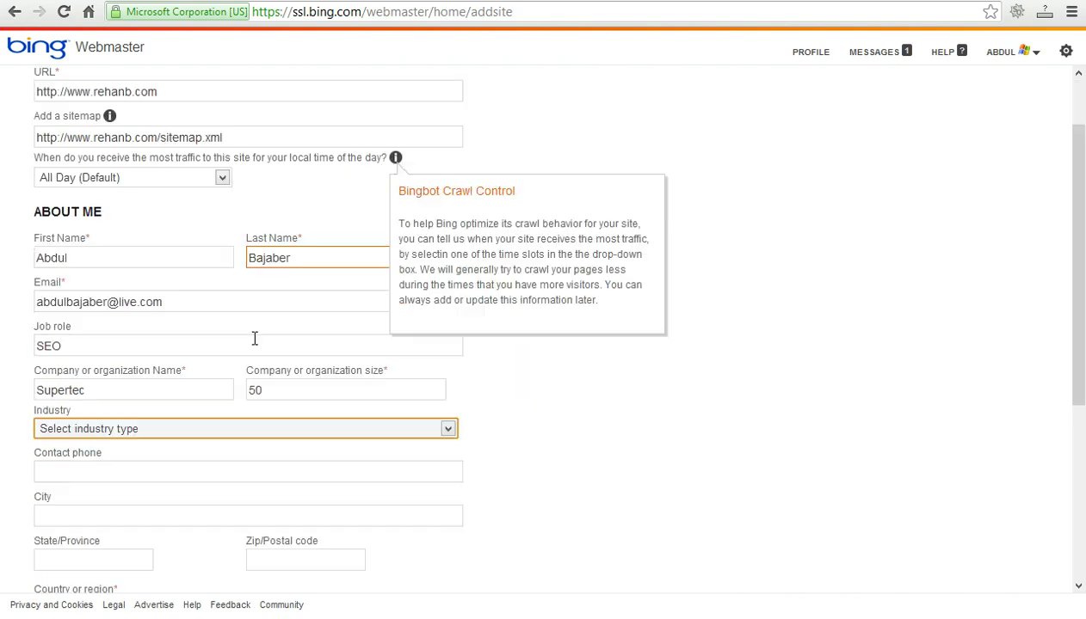
pyautogui.click(190, 342)
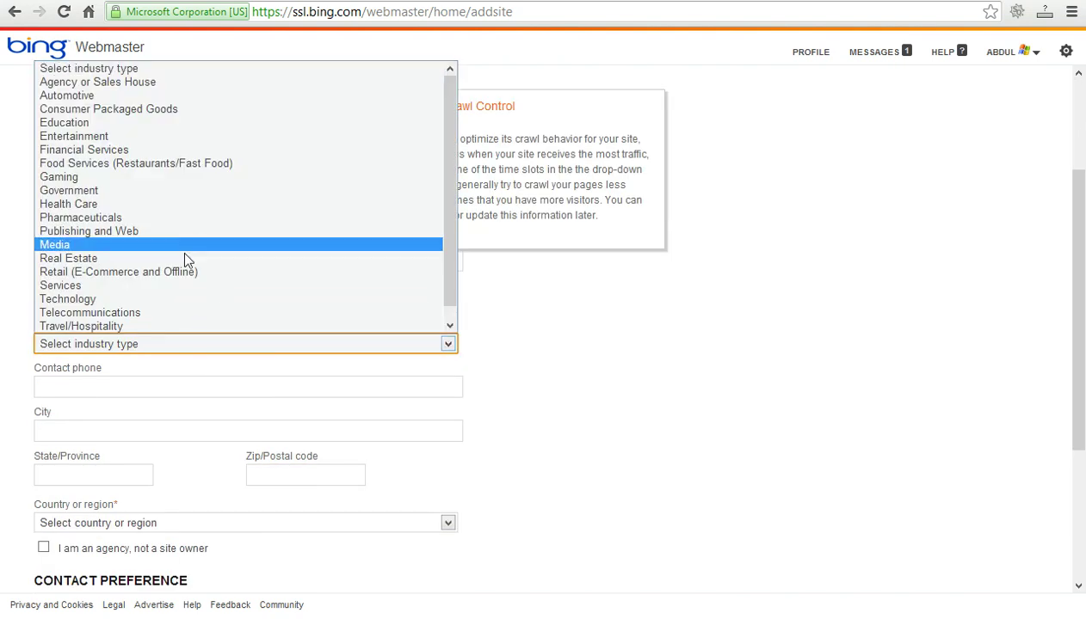
pyautogui.click(173, 286)
pyautogui.click(118, 389)
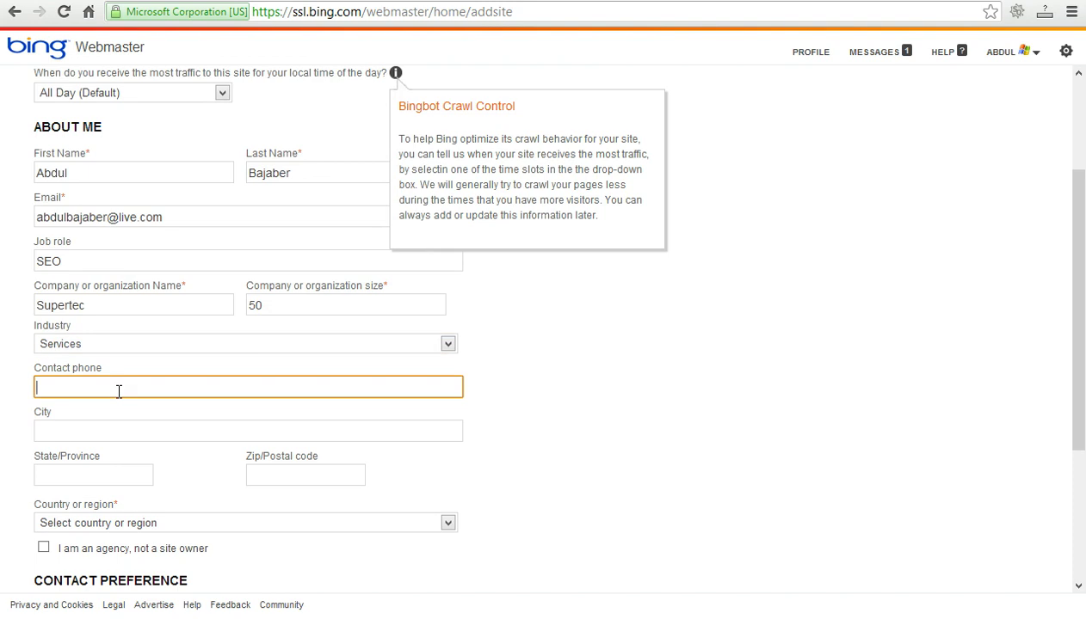
pyautogui.click(99, 434)
pyautogui.click(104, 477)
pyautogui.scroll(-2, 140, 379)
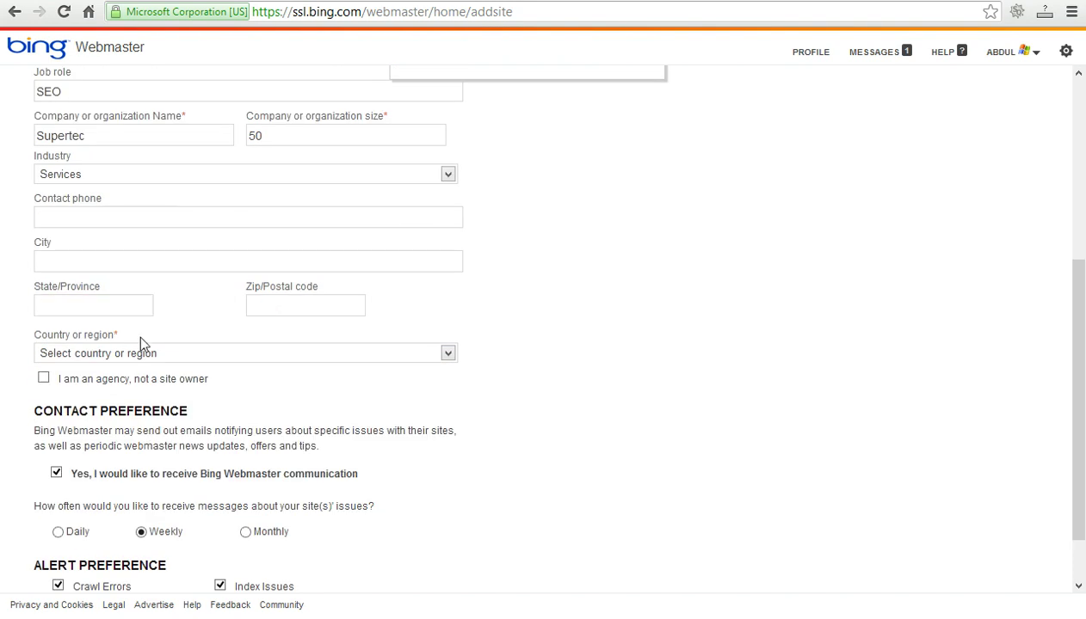
pyautogui.click(136, 348)
pyautogui.press('p')
pyautogui.press('Return')
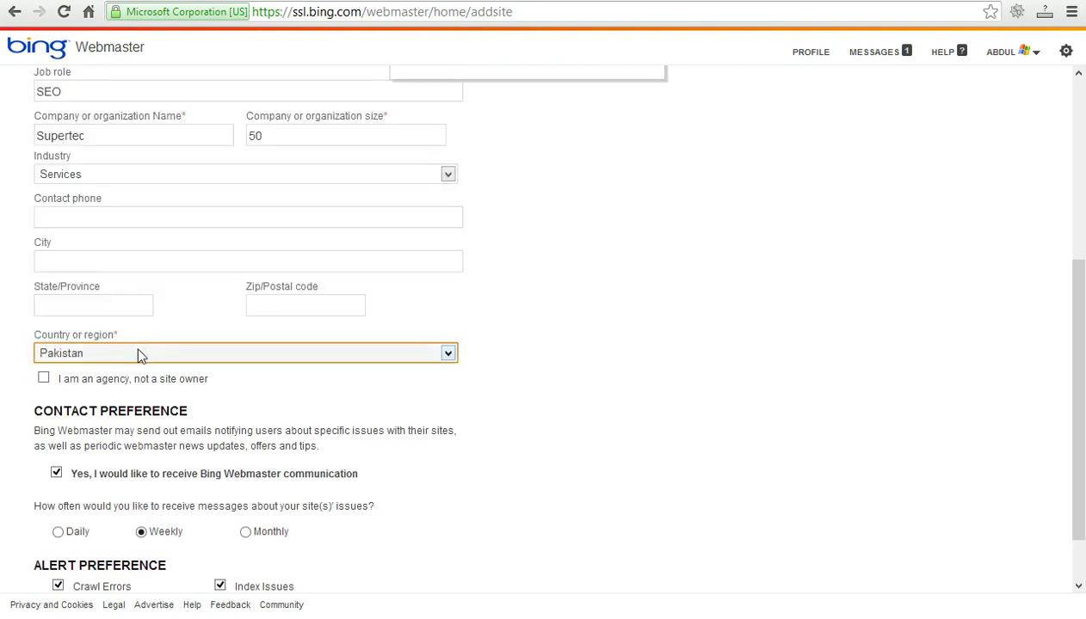
pyautogui.scroll(-1, 138, 353)
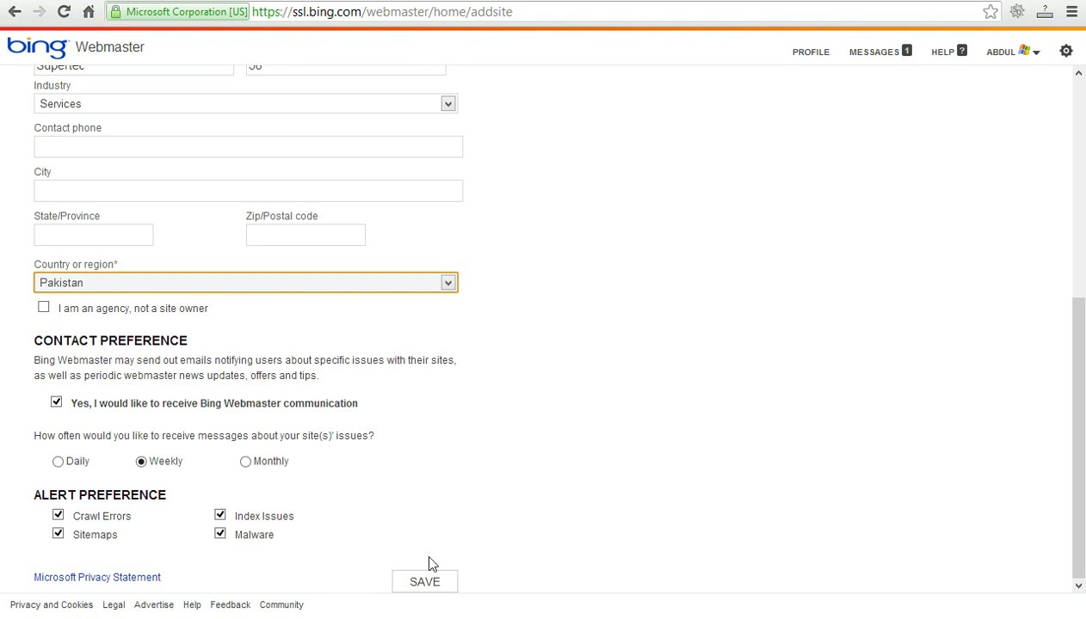
pyautogui.click(424, 583)
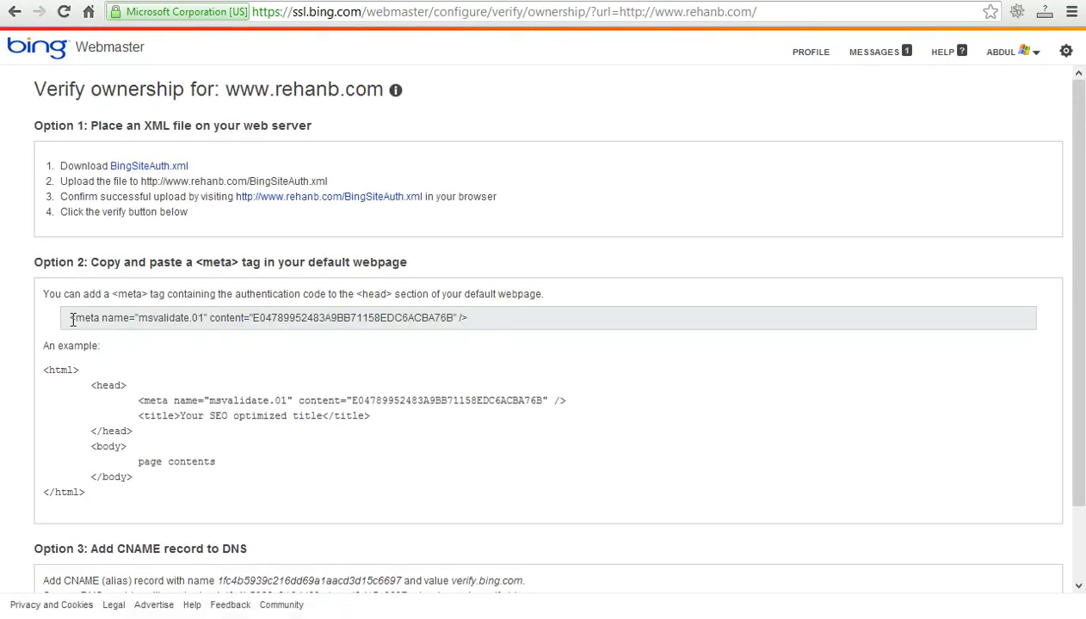
# Copy the msvalidate.01 meta tag from Option 2 and go to the WordPress header.php editor.
pyautogui.moveTo(69, 318); pyautogui.dragTo(58, 323)
pyautogui.hotkey('ctrl', 'c')
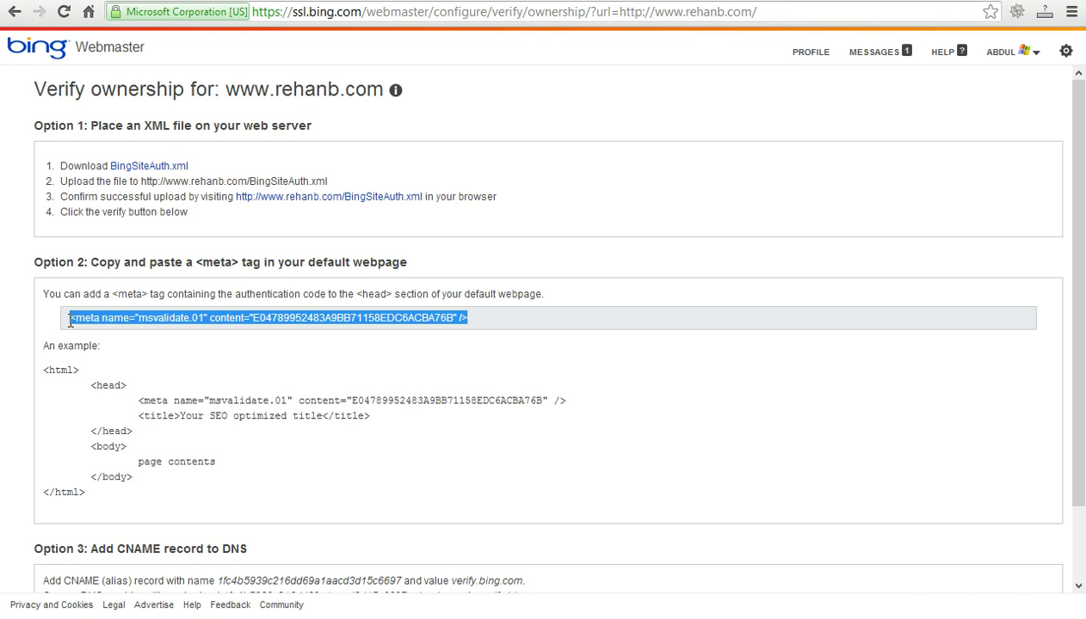
pyautogui.rightClick(73, 325)
pyautogui.click(107, 337)
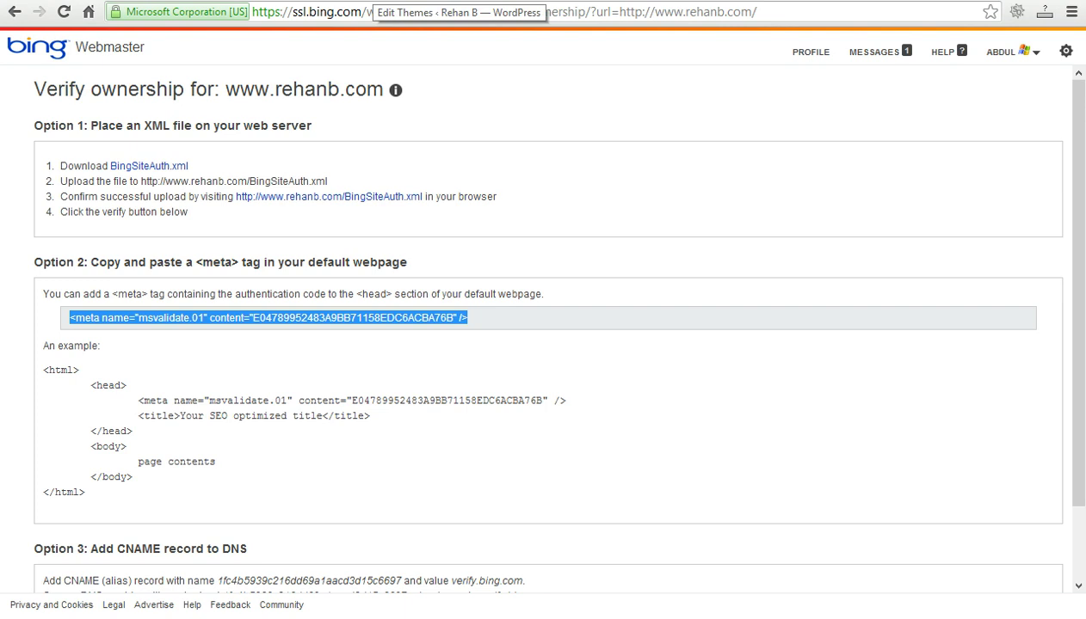
pyautogui.click(379, 2)
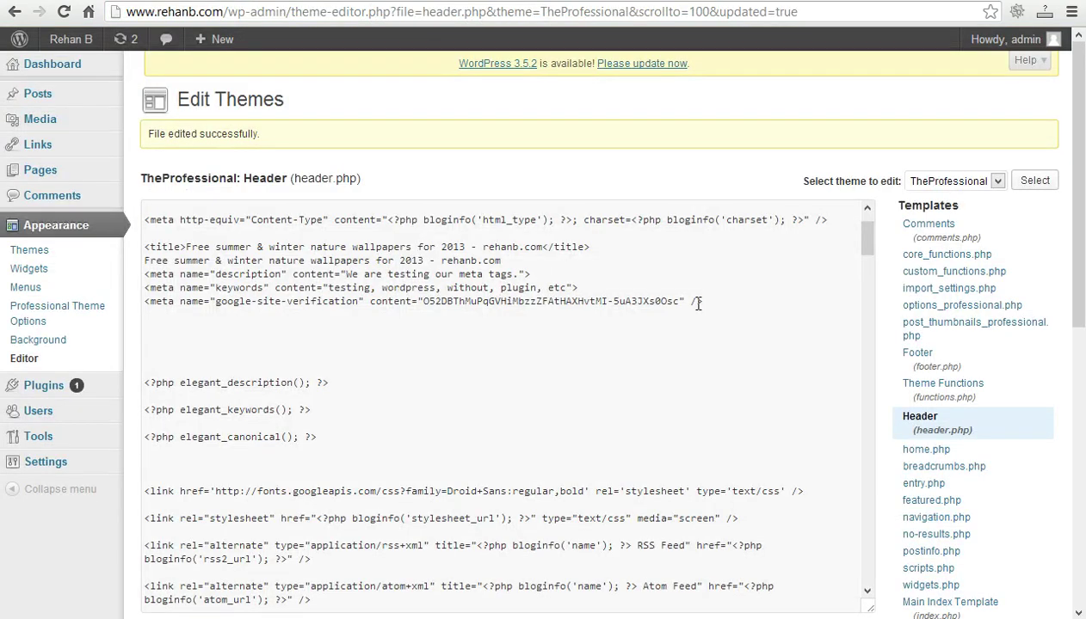
# Paste the msvalidate.01 meta tag below the google-site-verification line and update header.php.
pyautogui.click(699, 302)
pyautogui.moveTo(719, 301); pyautogui.dragTo(358, 302)
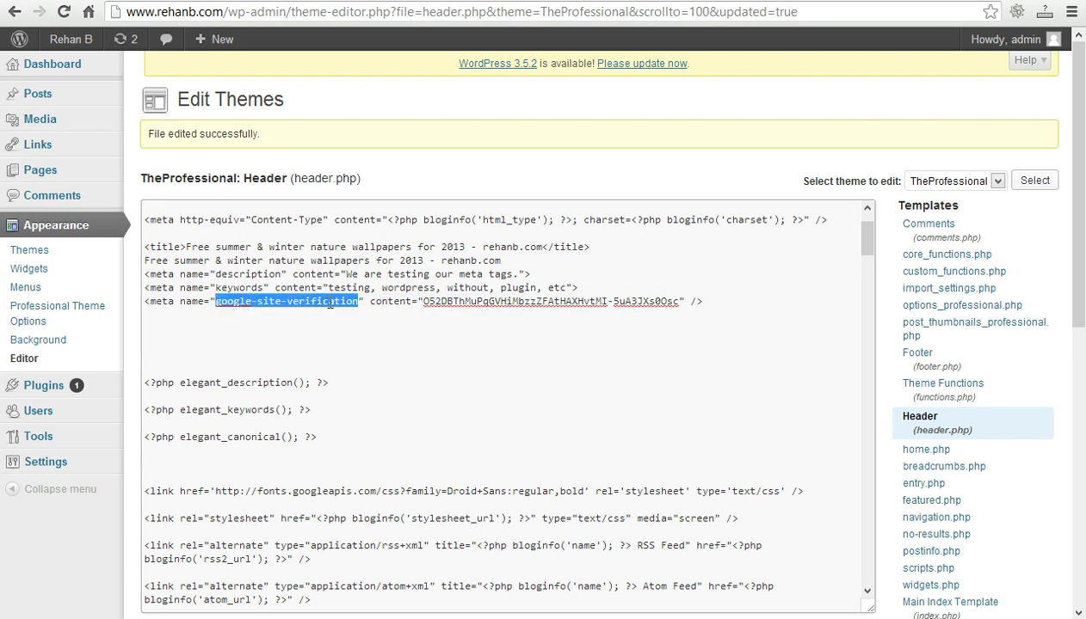
pyautogui.click(699, 302)
pyautogui.press('Return')
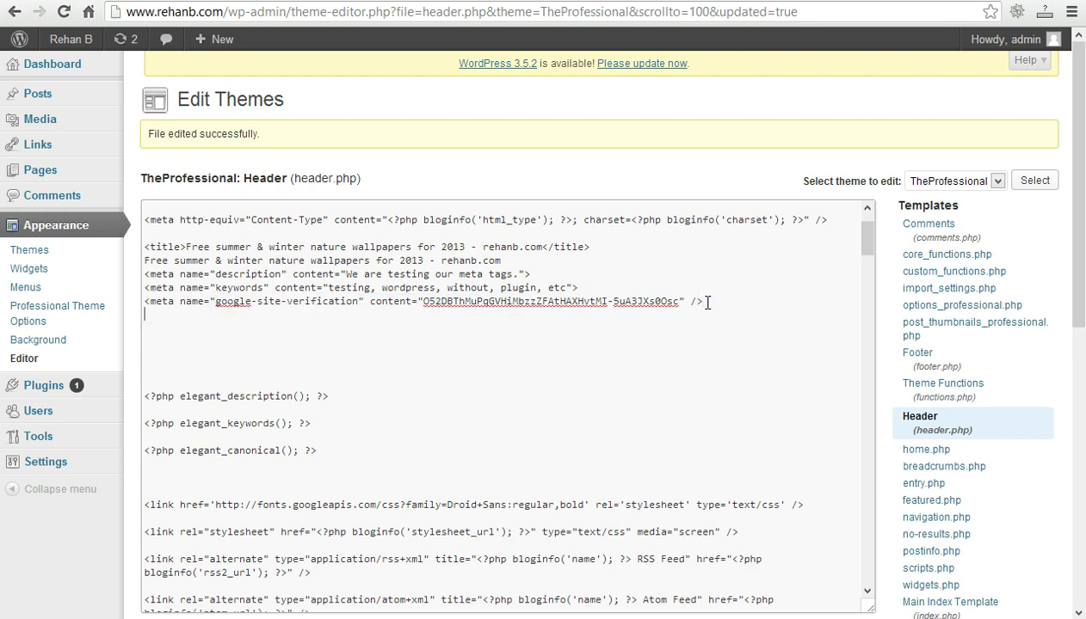
pyautogui.hotkey('ctrl', 'v')
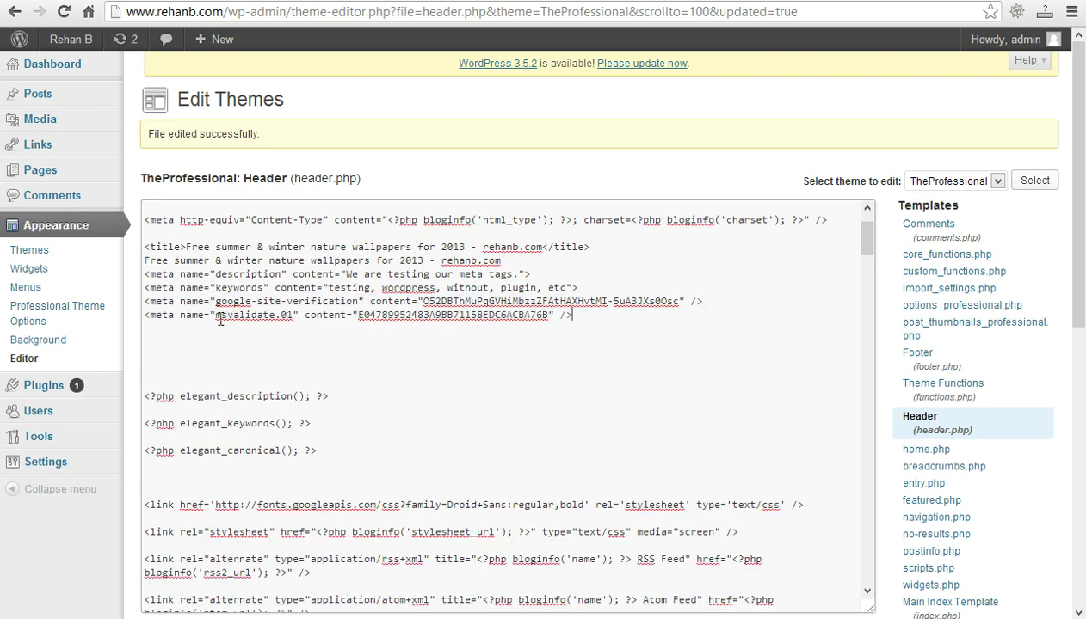
pyautogui.moveTo(1081, 293); pyautogui.dragTo(1081, 431)
pyautogui.click(193, 384)
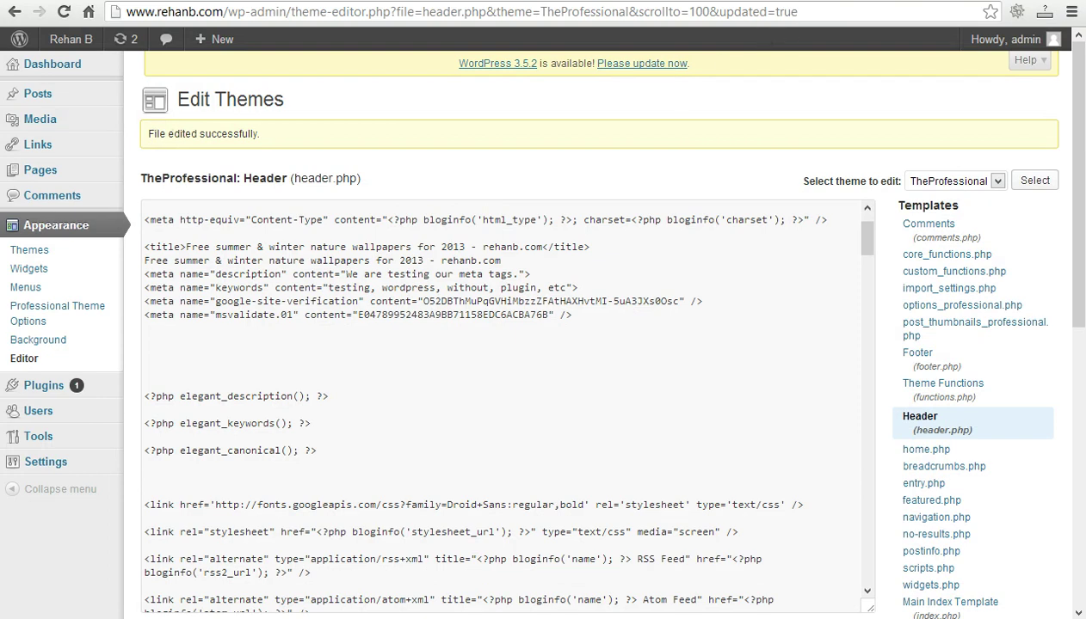
pyautogui.hotkey('ctrl', 'Tab')
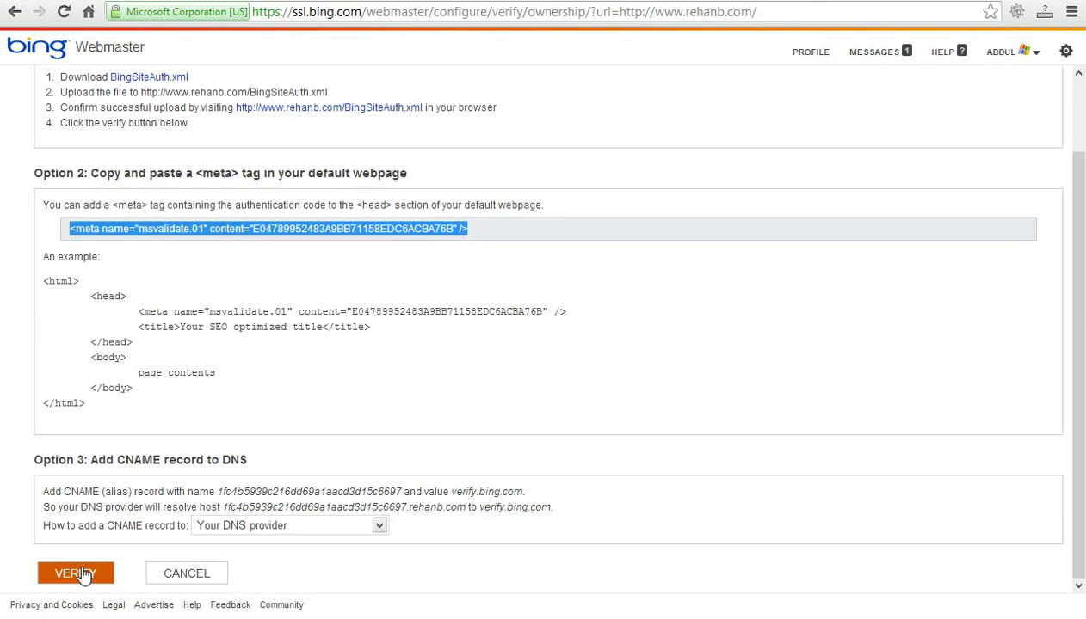
pyautogui.click(83, 575)
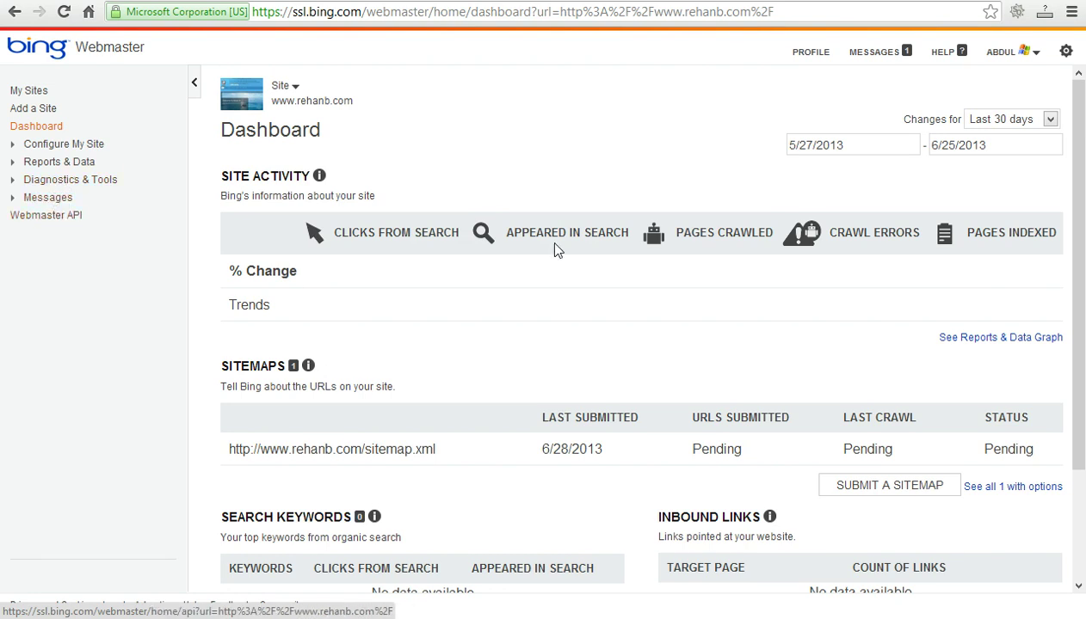
pyautogui.scroll(-3, 1082, 422)
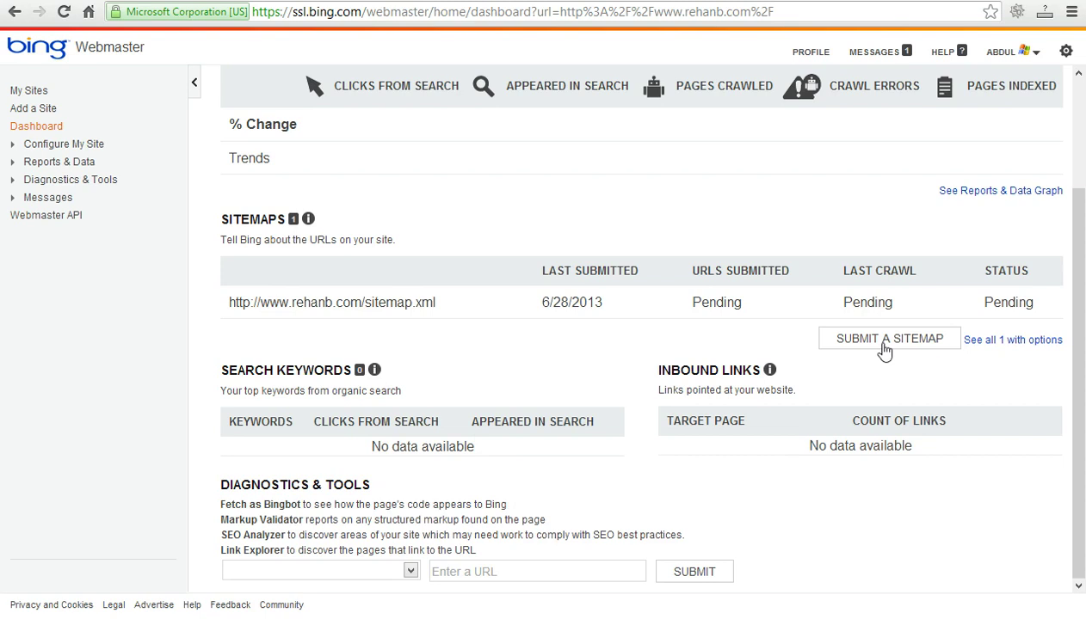
pyautogui.scroll(2, 1084, 348)
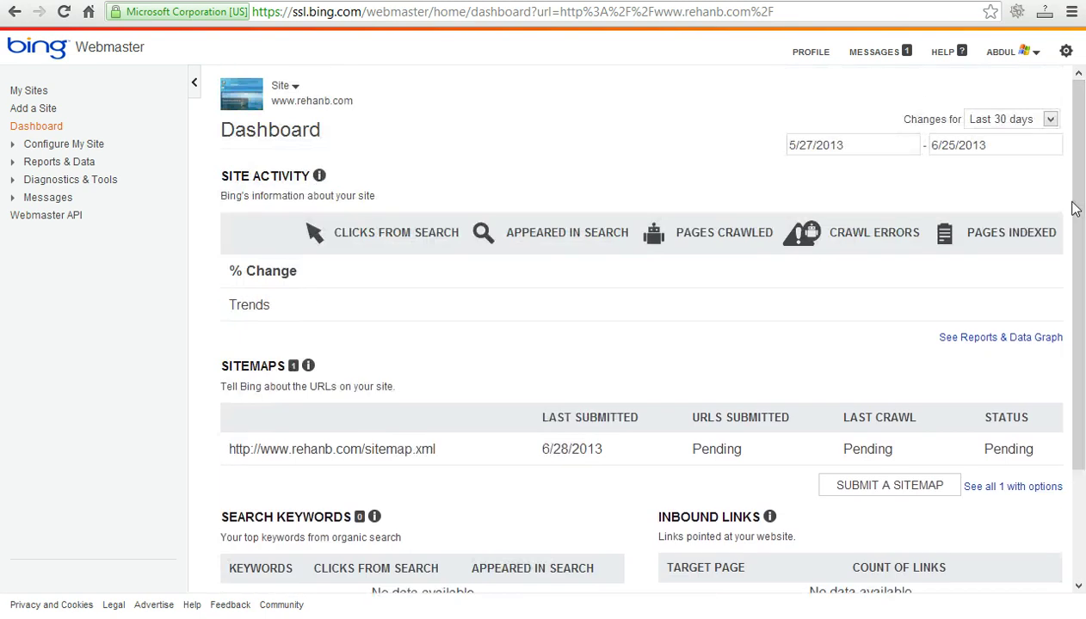